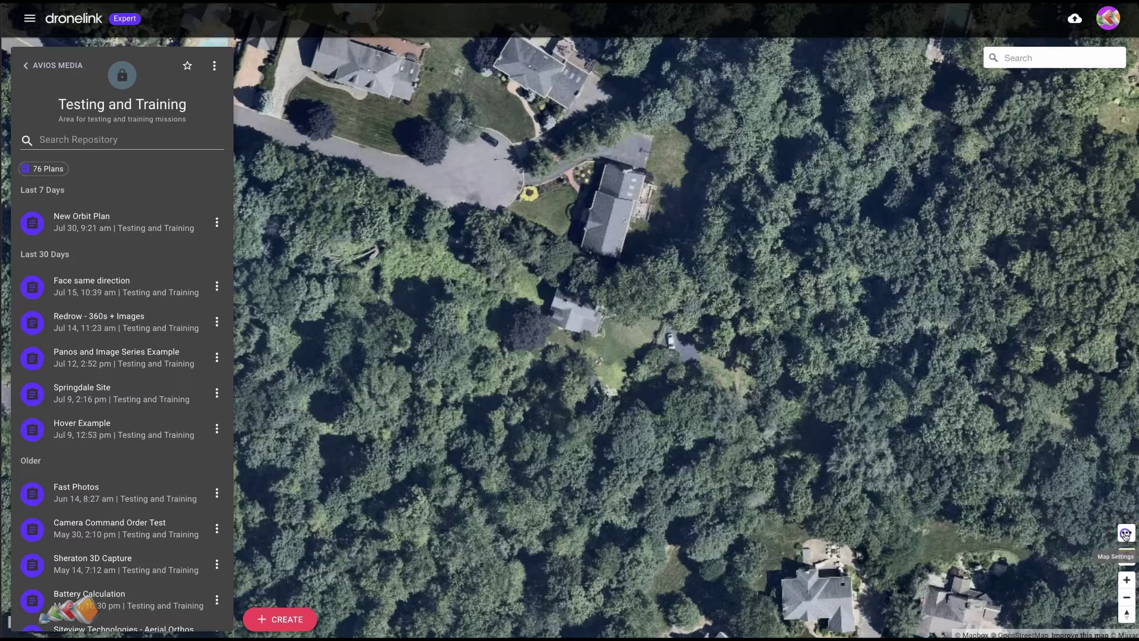
# Set the Dronelink map style to HERE - Satellite + Streets and confirm it in map settings.
pyautogui.click(1125, 534)
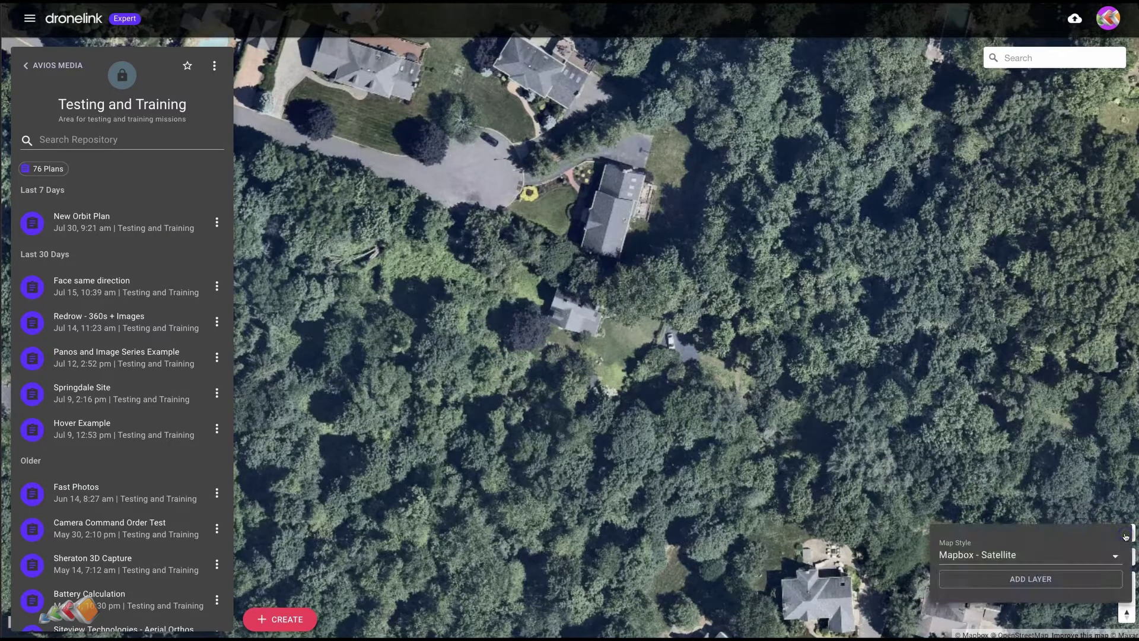
pyautogui.click(995, 555)
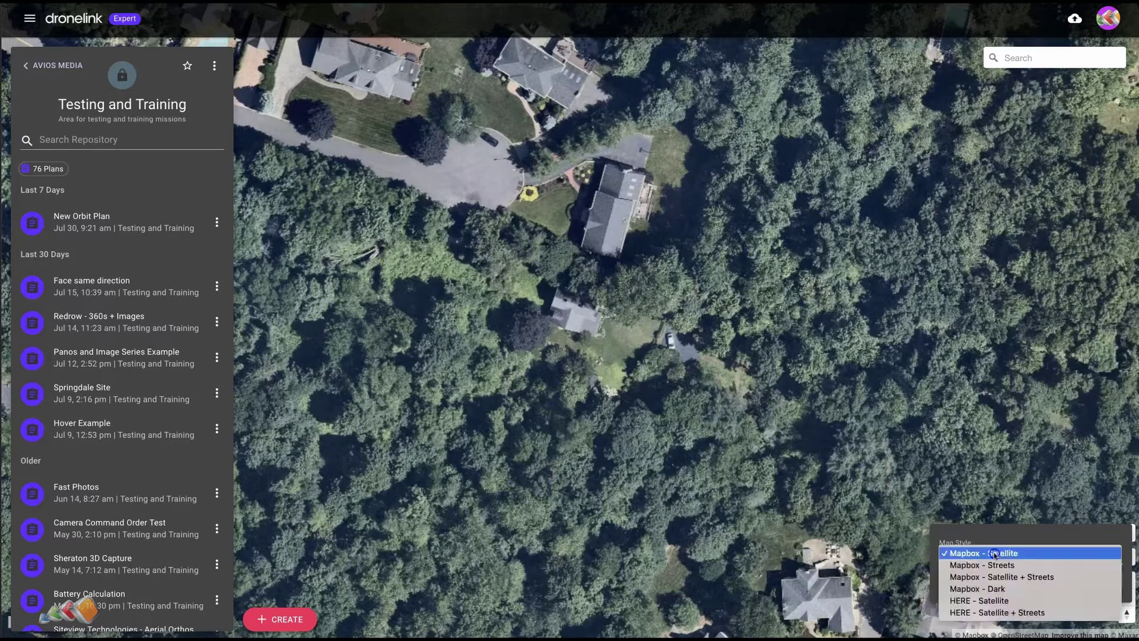
pyautogui.click(997, 612)
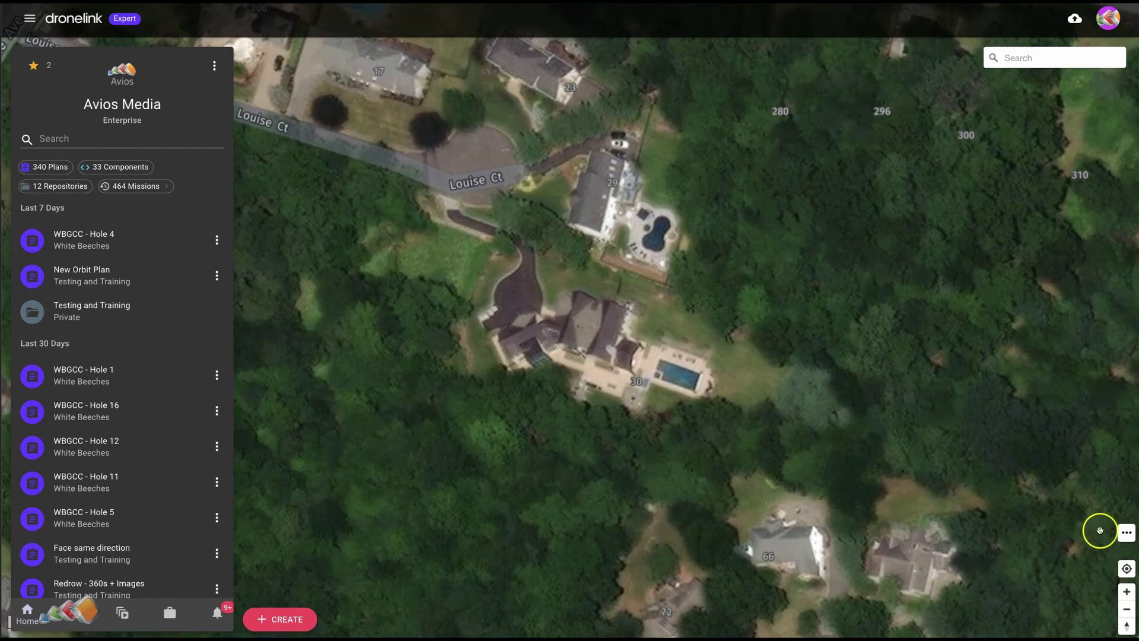
pyautogui.click(1127, 532)
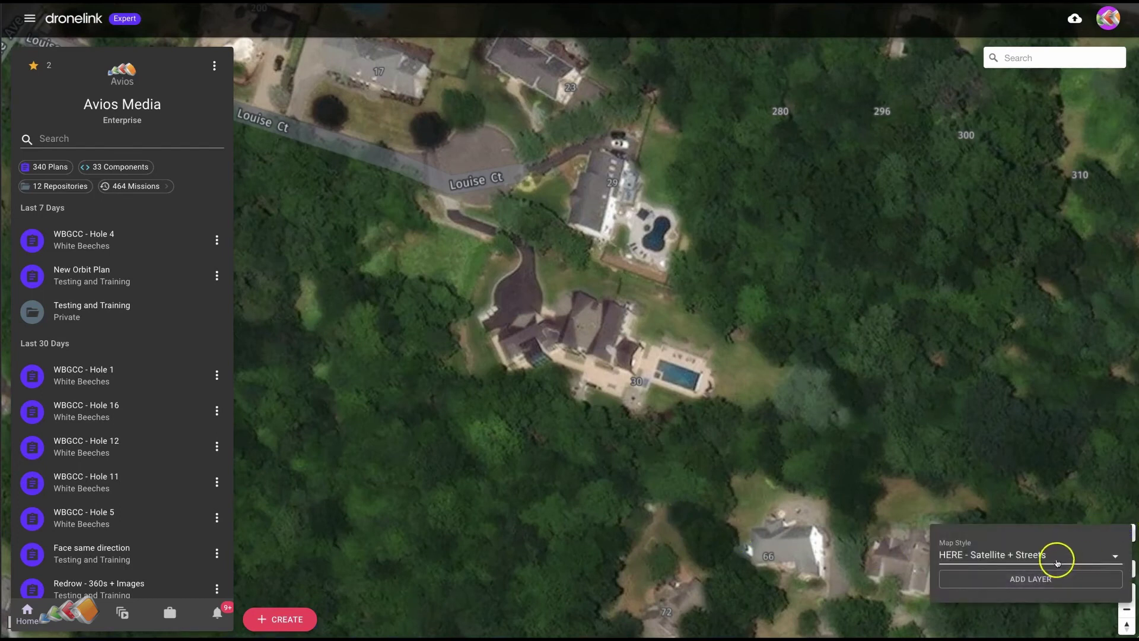
pyautogui.click(744, 478)
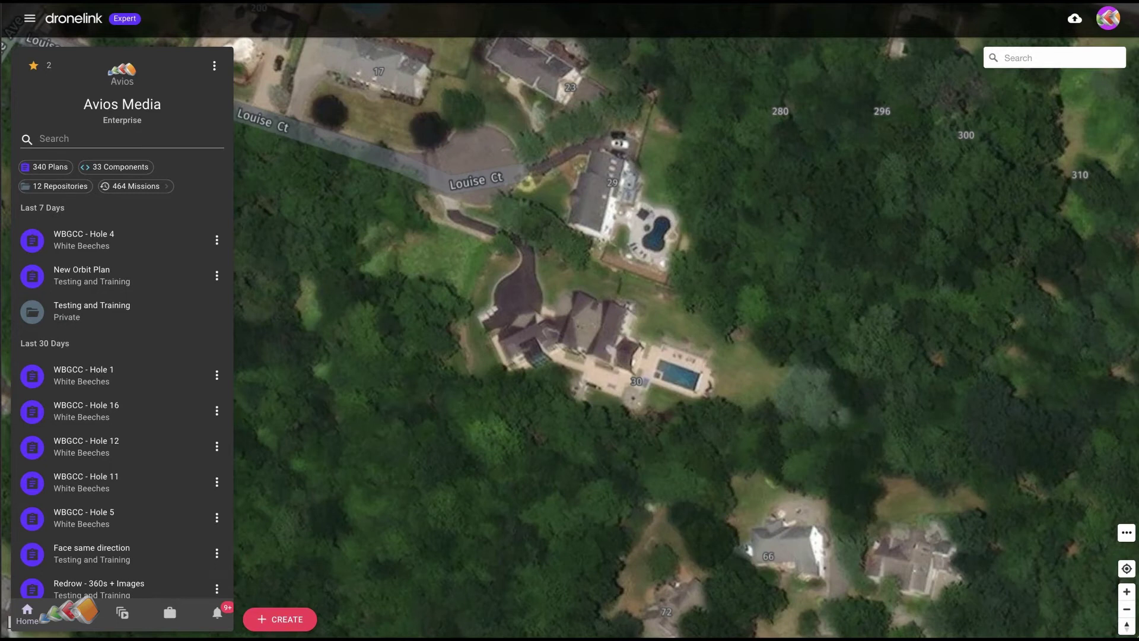
# Begin a new Untitled Path in Google Earth Pro with its dialog moved aside.
pyautogui.press('super+Tab')
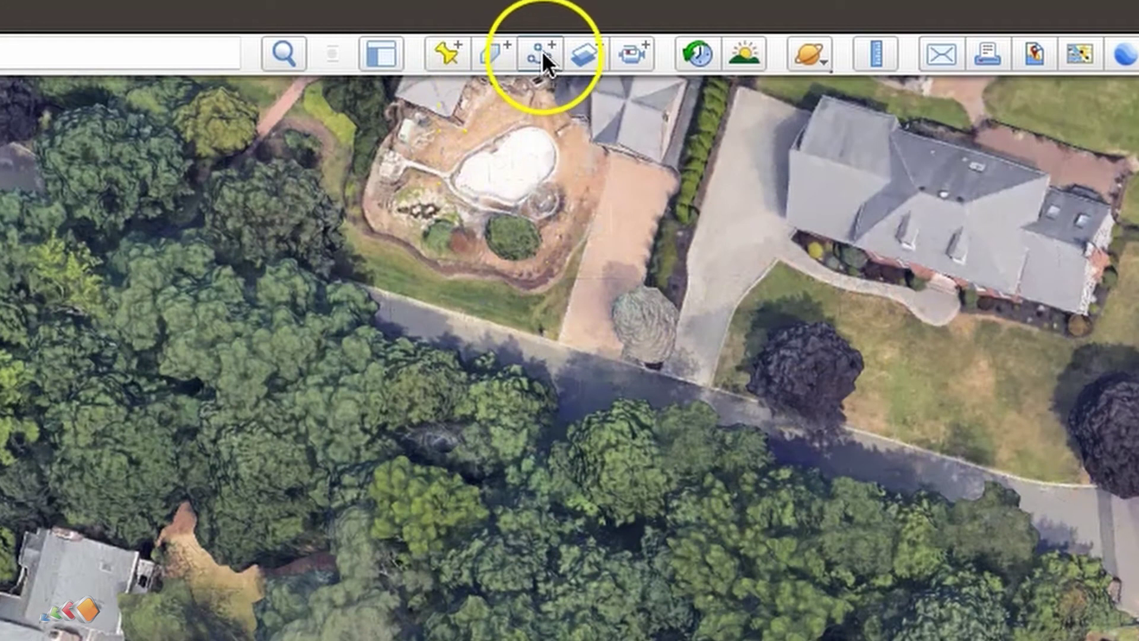
pyautogui.click(538, 49)
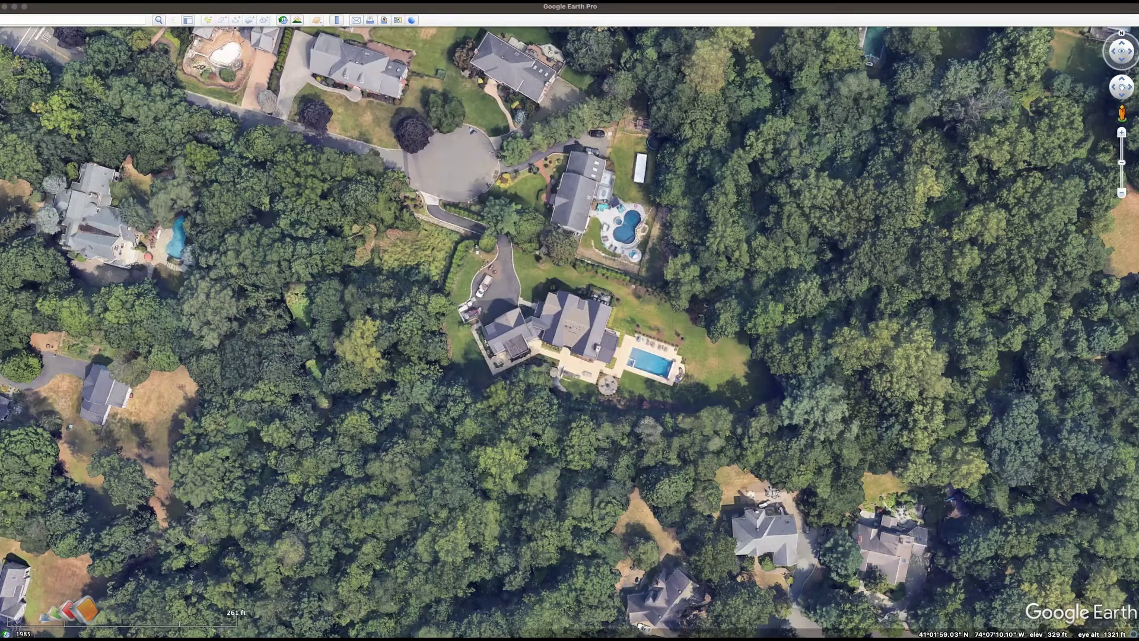
pyautogui.moveTo(275, 178); pyautogui.dragTo(953, 75)
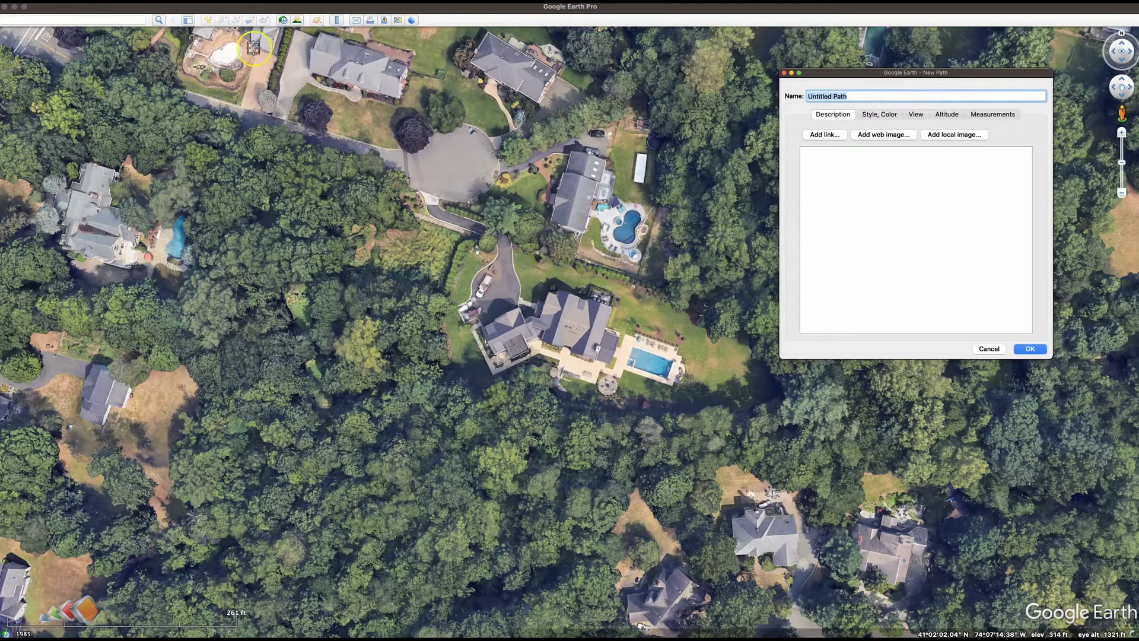
# Trace corner points around the pool property and keep the path named 'map test'.
pyautogui.click(361, 185)
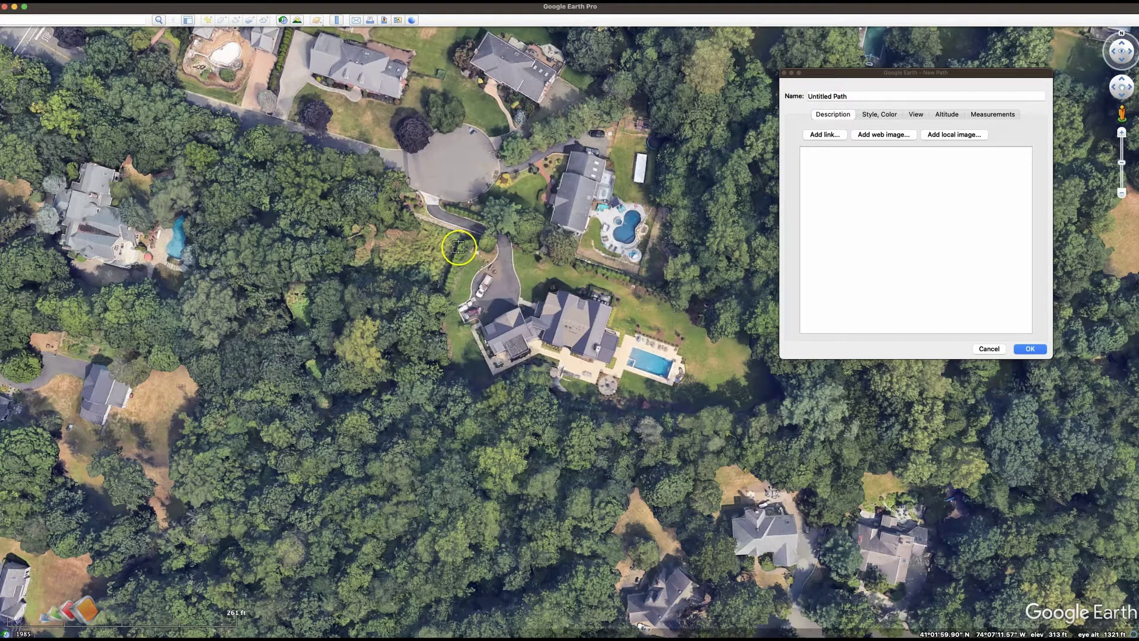
pyautogui.click(440, 334)
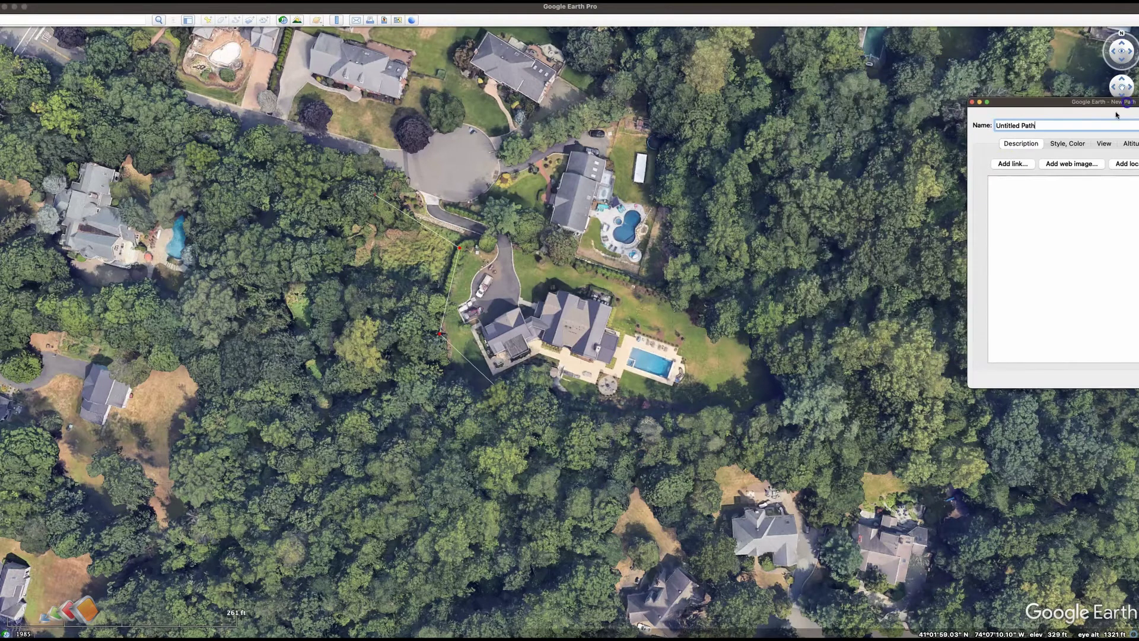
pyautogui.click(730, 284)
pyautogui.click(591, 242)
pyautogui.click(446, 187)
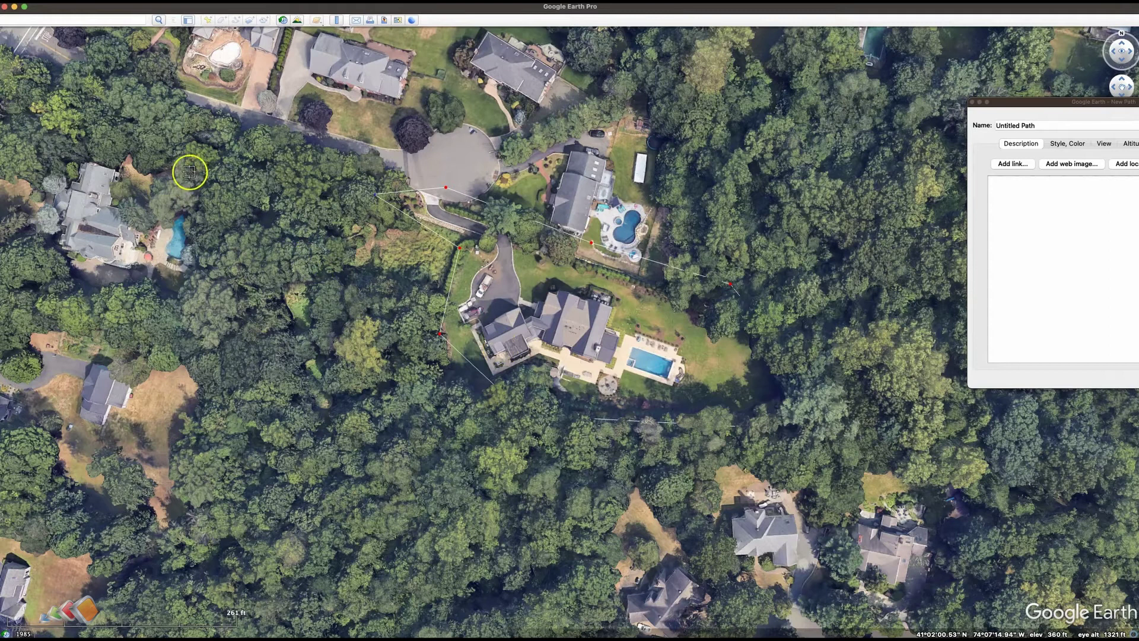
pyautogui.moveTo(1038, 109); pyautogui.dragTo(822, 89)
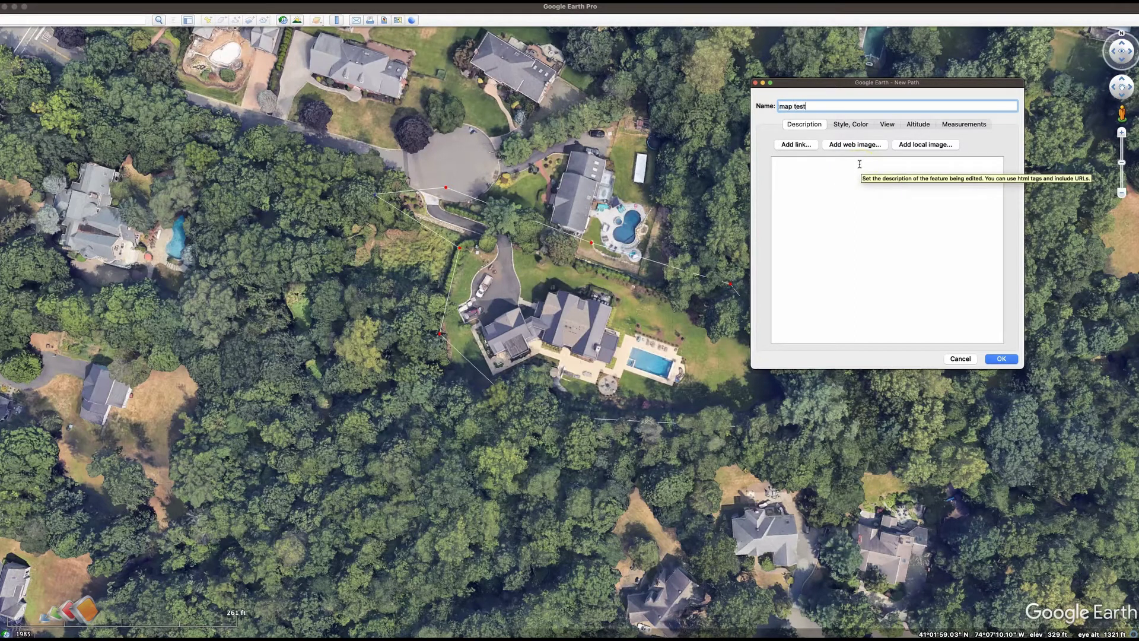
pyautogui.click(997, 359)
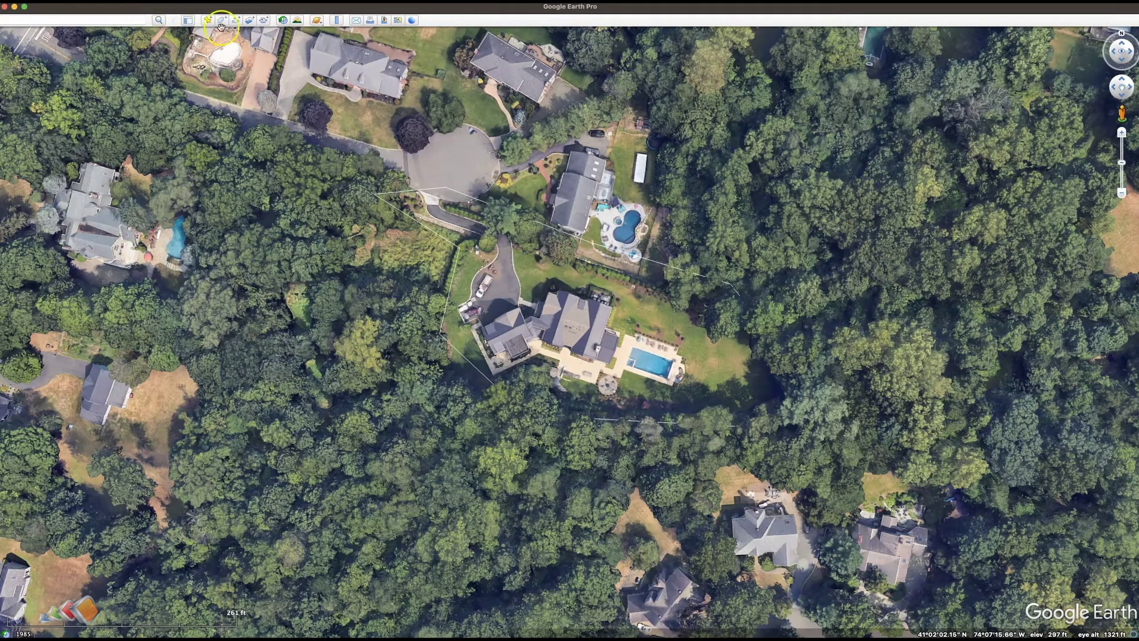
# Export the map test path from Temporary Places as a KML file to Downloads.
pyautogui.click(189, 20)
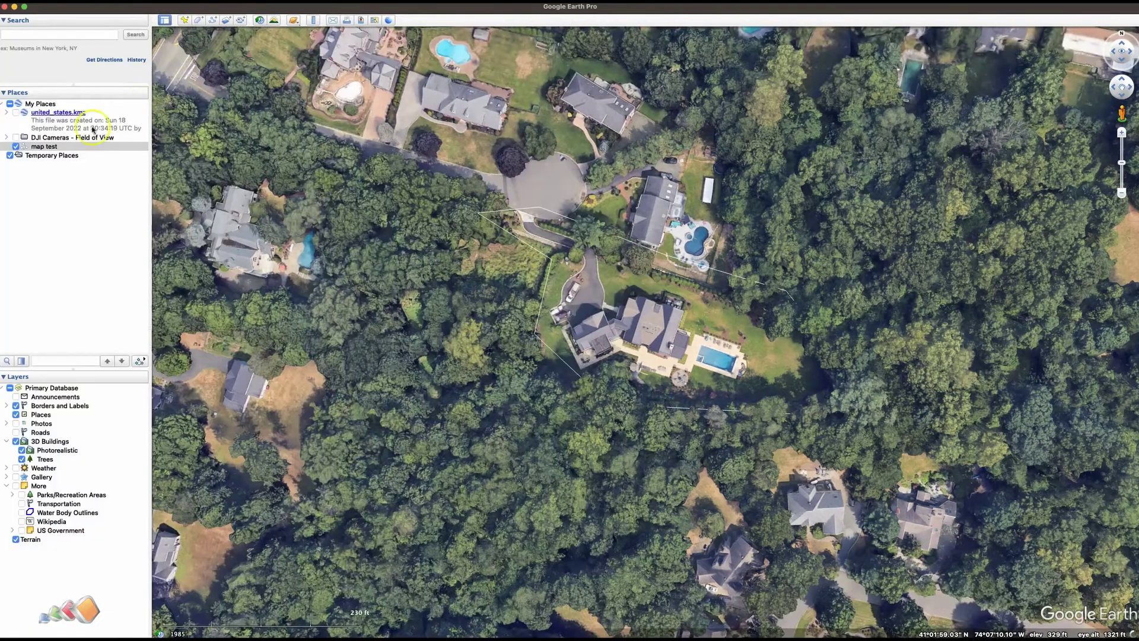
pyautogui.moveTo(37, 149)
pyautogui.mouseDown()
pyautogui.moveTo(47, 168)
pyautogui.moveTo(40, 160)
pyautogui.mouseUp()
pyautogui.rightClick(46, 159)
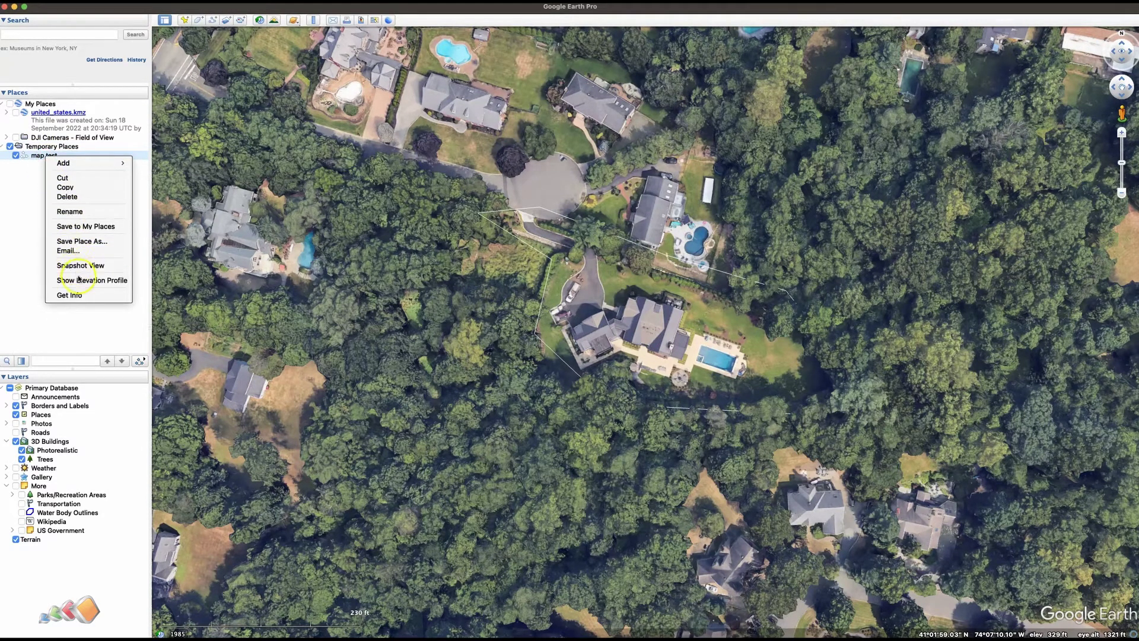
pyautogui.click(87, 242)
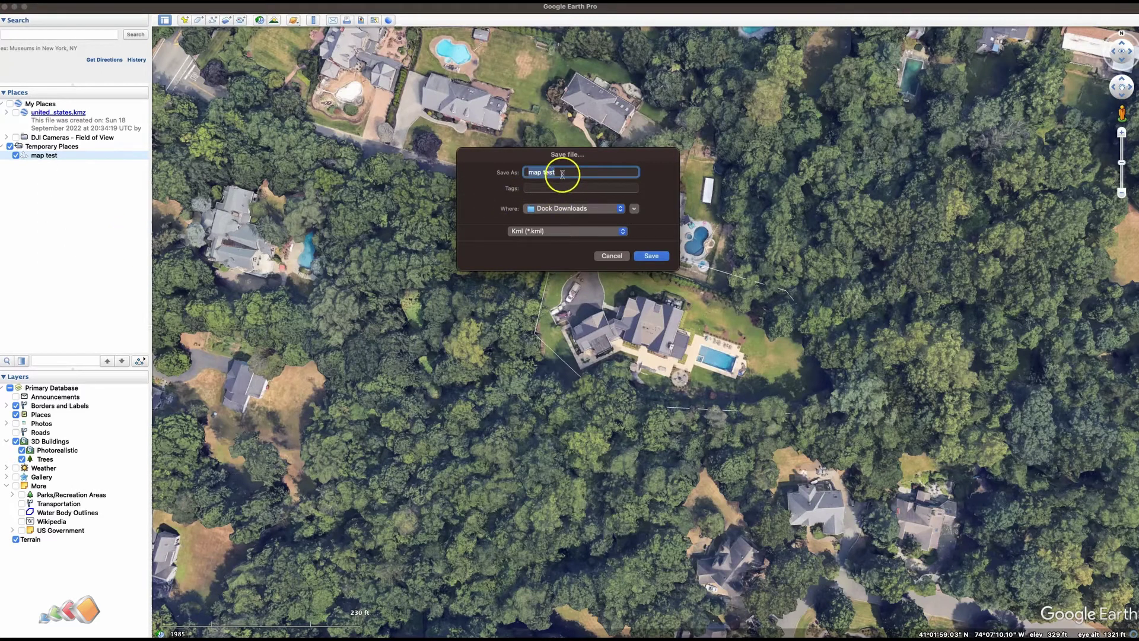
pyautogui.click(651, 256)
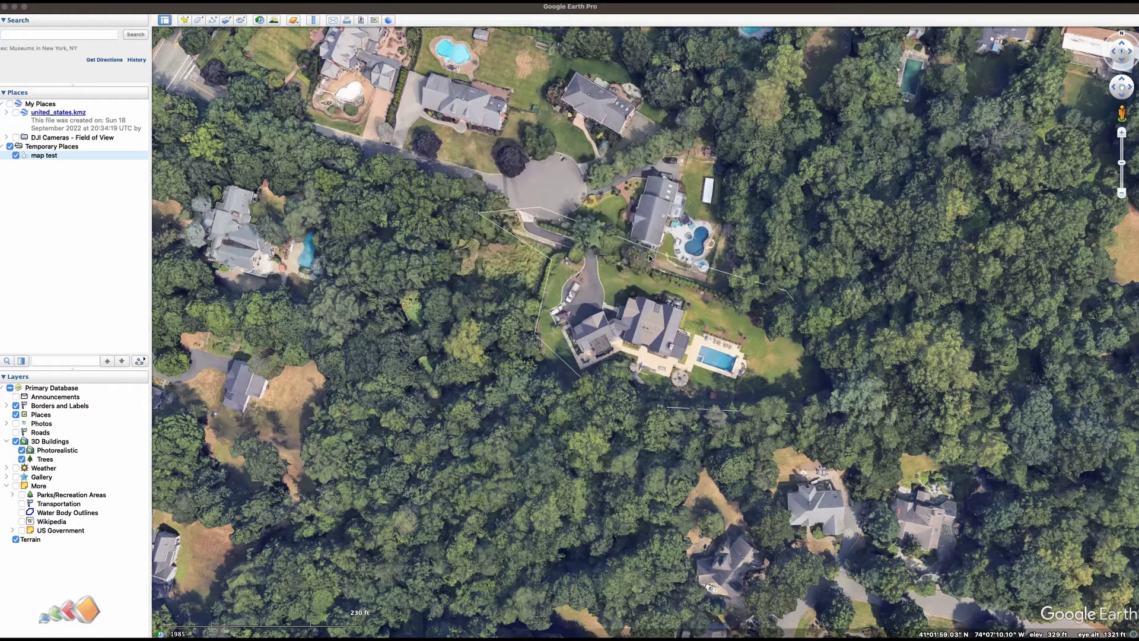
pyautogui.click(402, 114)
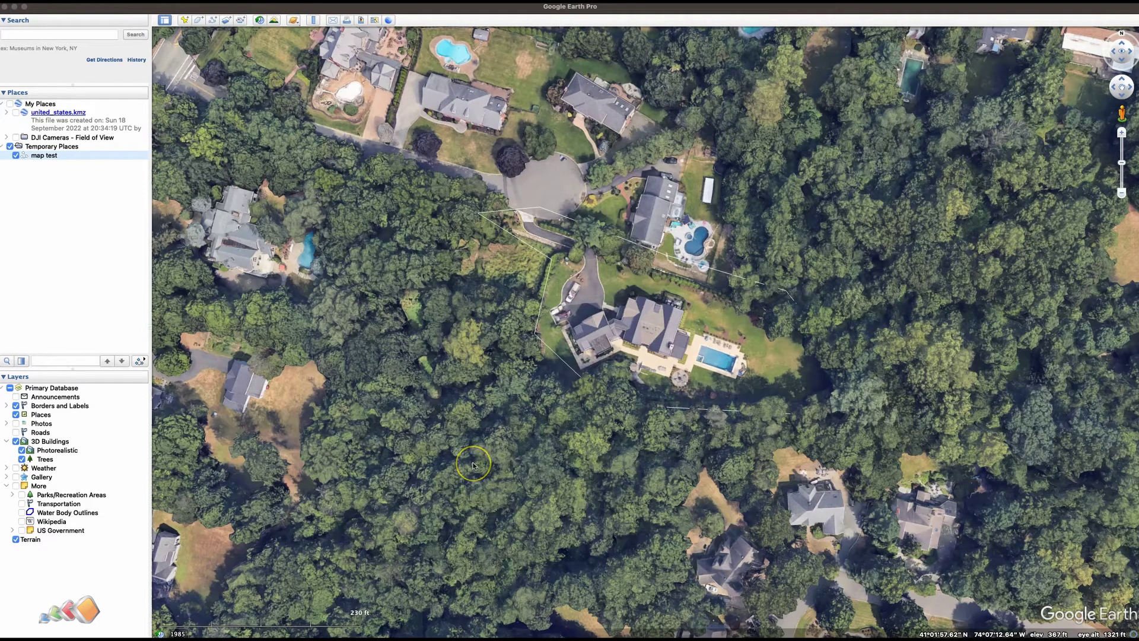
# Return to Dronelink and launch Add Layer from the map settings to browse Downloads.
pyautogui.press('super+Tab')
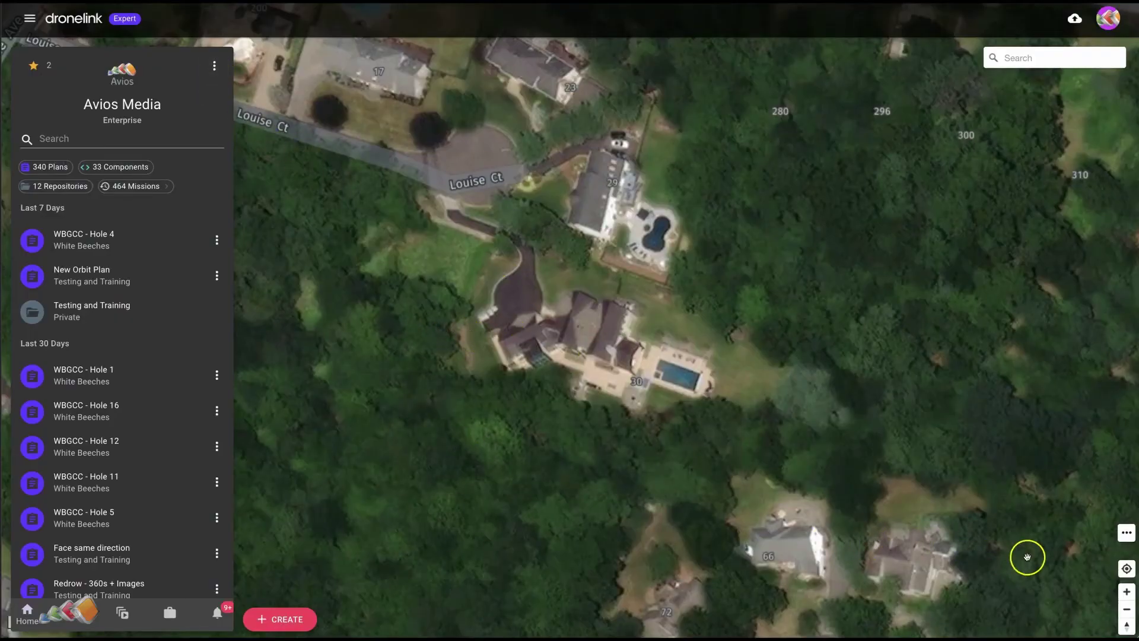
pyautogui.click(1126, 533)
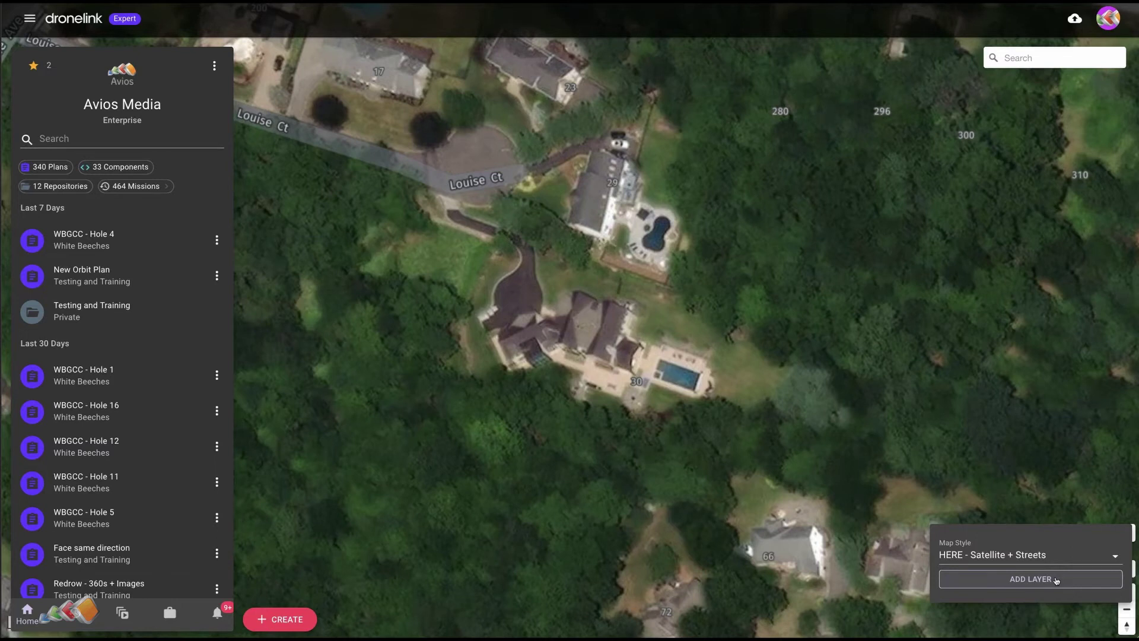
pyautogui.click(1056, 581)
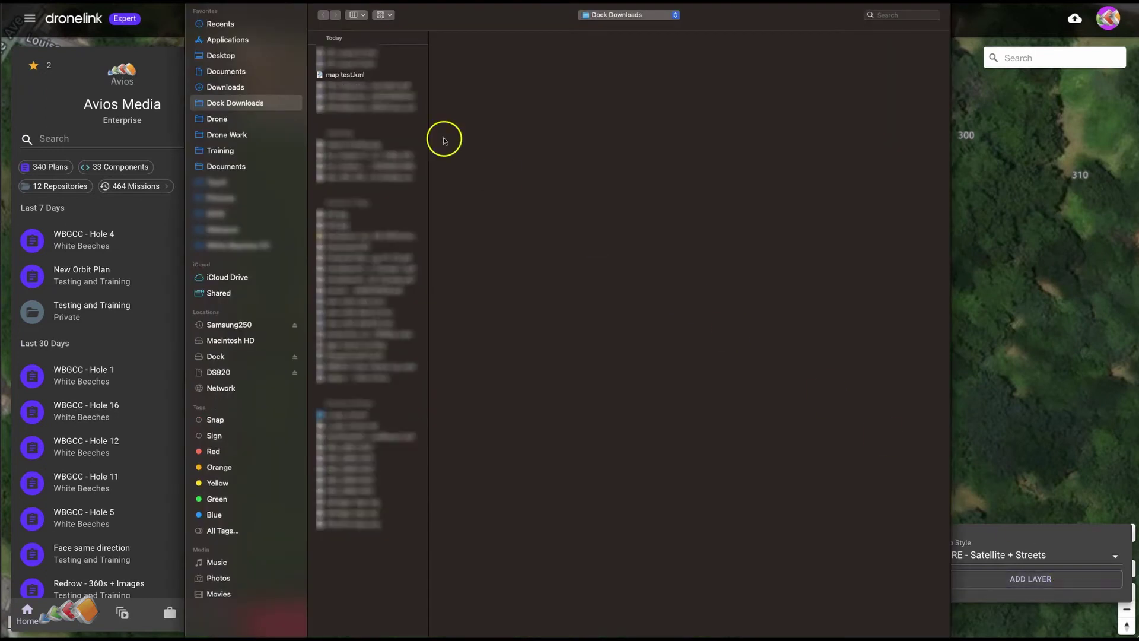
# Import map test.kml from Downloads as a Dronelink map layer.
pyautogui.click(349, 76)
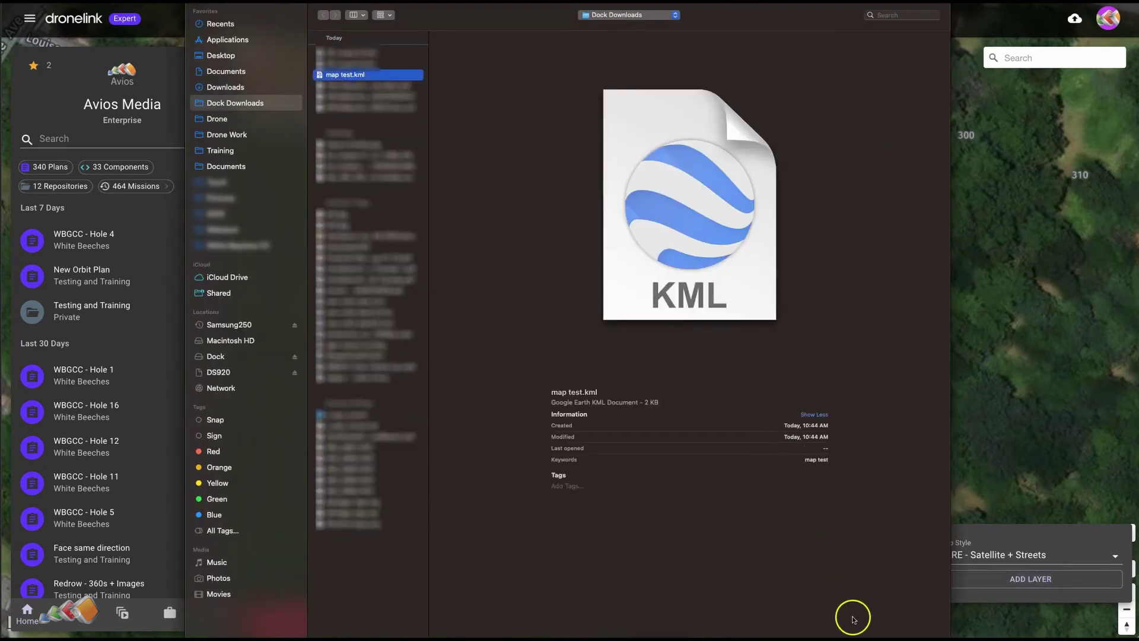
pyautogui.press('Return')
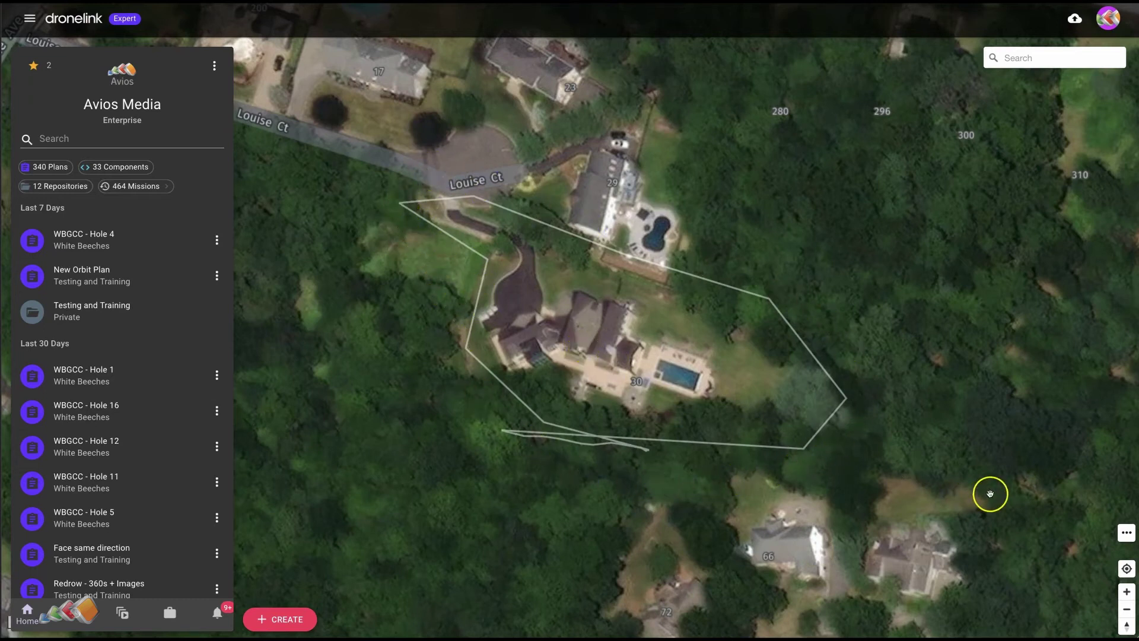
# Show the Map Style list in Dronelink with the map test outline still around the property.
pyautogui.click(1125, 533)
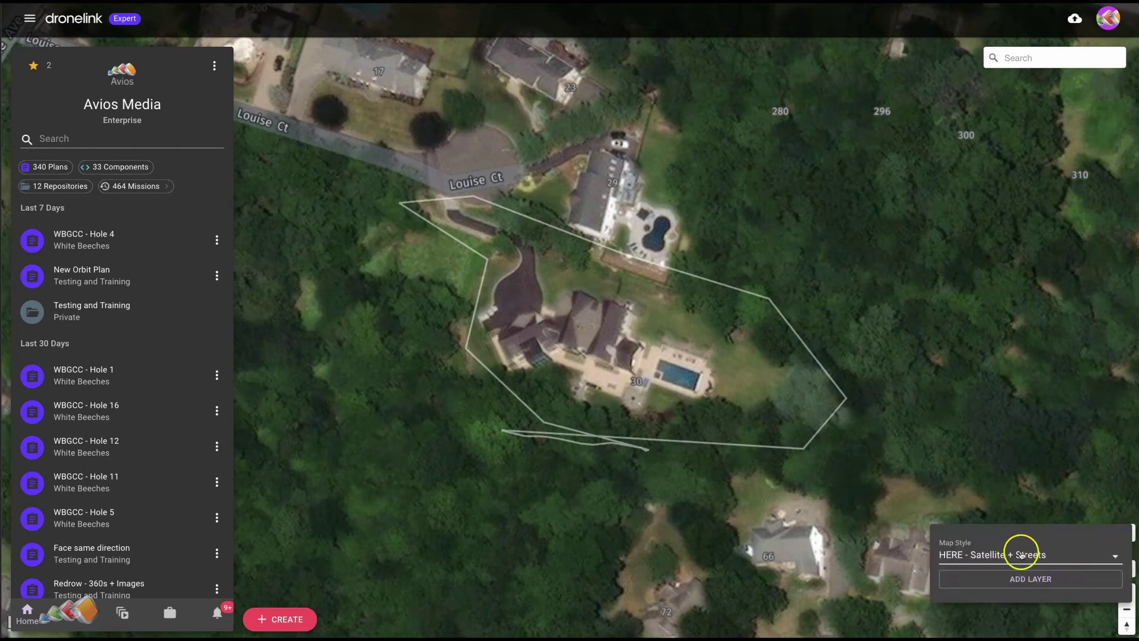
pyautogui.click(1056, 552)
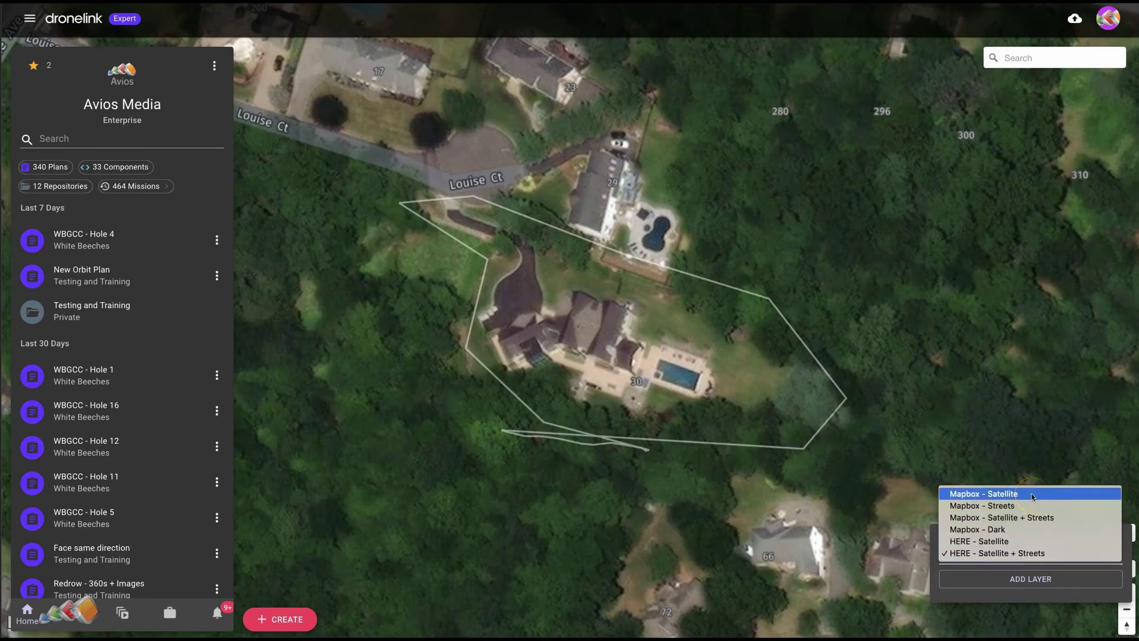
pyautogui.click(692, 351)
pyautogui.click(639, 439)
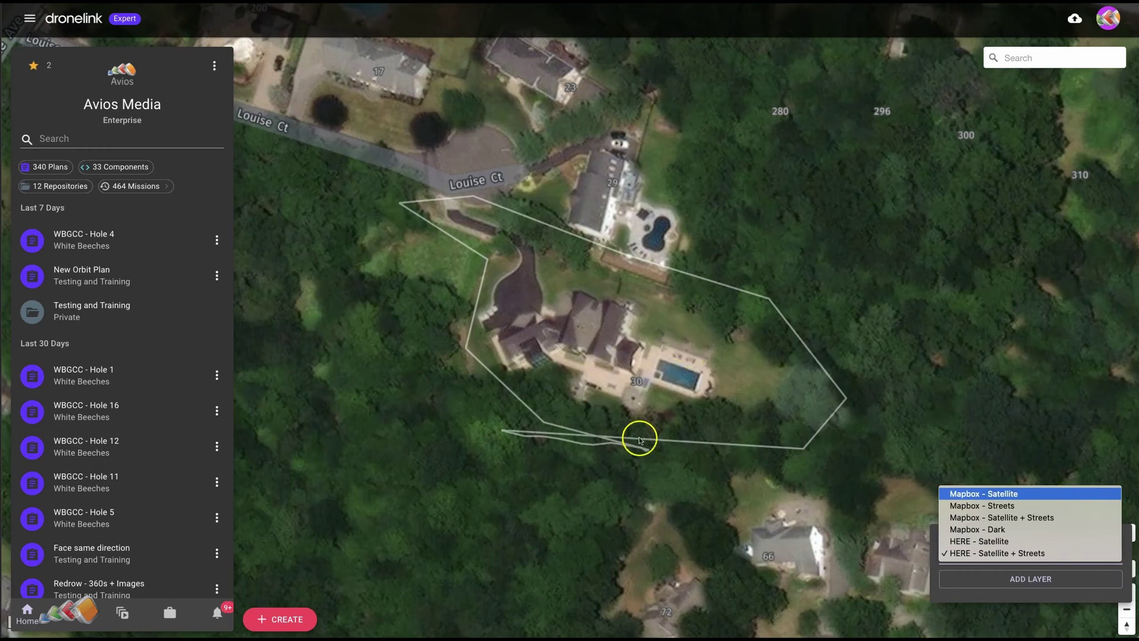